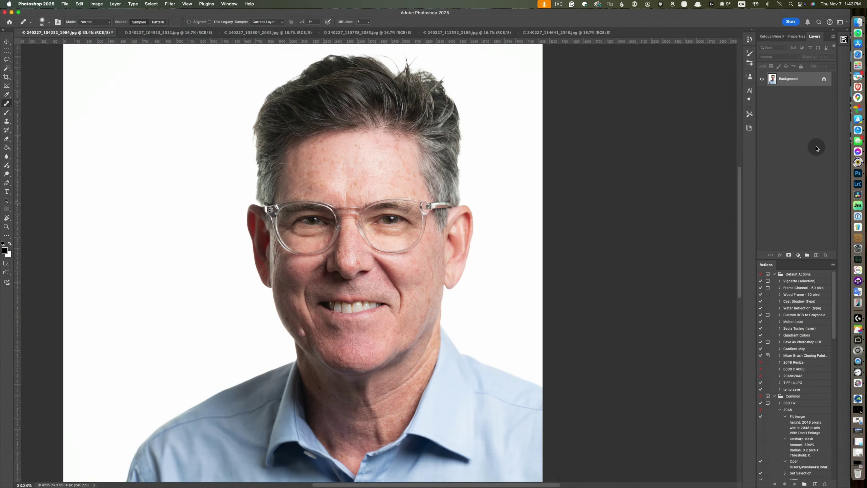
Step: Duplicate the man's portrait to Layer 1 and heal his under-eye bags, smile lines and chin mole
{"action": "key", "text": "super+j"}
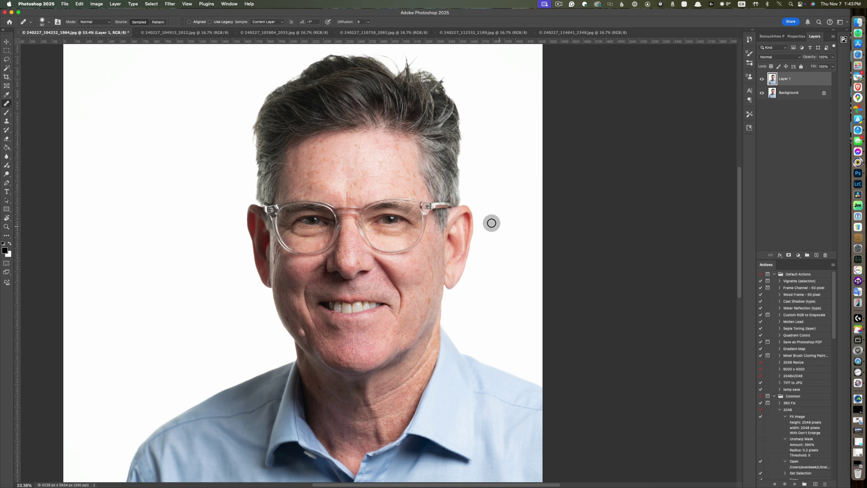
{"action": "mouse_move", "coordinate": [391, 242]}
{"action": "left_mouse_down"}
{"action": "mouse_move", "coordinate": [377, 234]}
{"action": "mouse_move", "coordinate": [401, 243]}
{"action": "mouse_move", "coordinate": [374, 230]}
{"action": "mouse_move", "coordinate": [396, 239]}
{"action": "mouse_move", "coordinate": [414, 227]}
{"action": "left_mouse_up"}
{"action": "mouse_move", "coordinate": [318, 242]}
{"action": "left_mouse_down"}
{"action": "mouse_move", "coordinate": [282, 228]}
{"action": "mouse_move", "coordinate": [317, 237]}
{"action": "left_mouse_up"}
{"action": "left_click", "coordinate": [401, 266], "text": "alt"}
{"action": "mouse_move", "coordinate": [378, 265]}
{"action": "left_mouse_down"}
{"action": "mouse_move", "coordinate": [400, 299]}
{"action": "mouse_move", "coordinate": [398, 315]}
{"action": "left_mouse_up"}
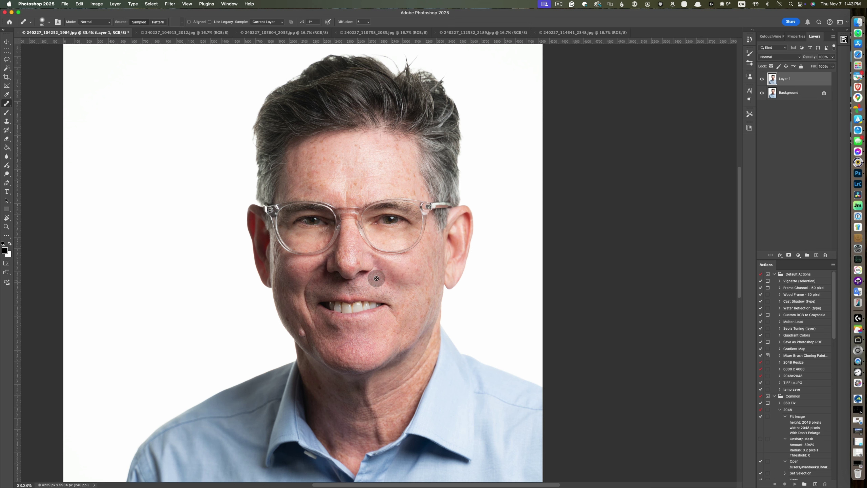
{"action": "left_click", "coordinate": [295, 288], "text": "alt"}
{"action": "mouse_move", "coordinate": [307, 289]}
{"action": "left_mouse_down"}
{"action": "mouse_move", "coordinate": [311, 318]}
{"action": "mouse_move", "coordinate": [307, 289]}
{"action": "left_mouse_up"}
{"action": "left_click", "coordinate": [322, 322], "text": "alt"}
{"action": "left_click", "coordinate": [302, 332]}
Step: Lower Layer 1's opacity to 35% and toggle it to compare with the original
{"action": "left_click", "coordinate": [832, 57]}
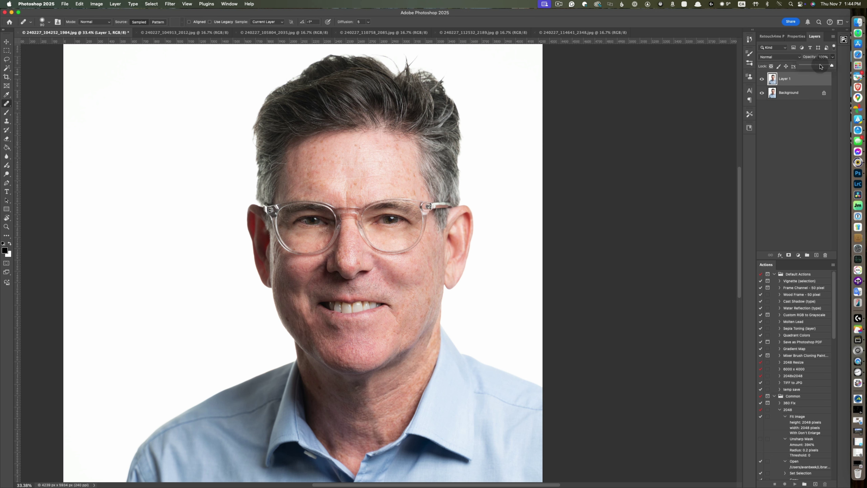
{"action": "left_click_drag", "start_coordinate": [820, 66], "coordinate": [808, 65]}
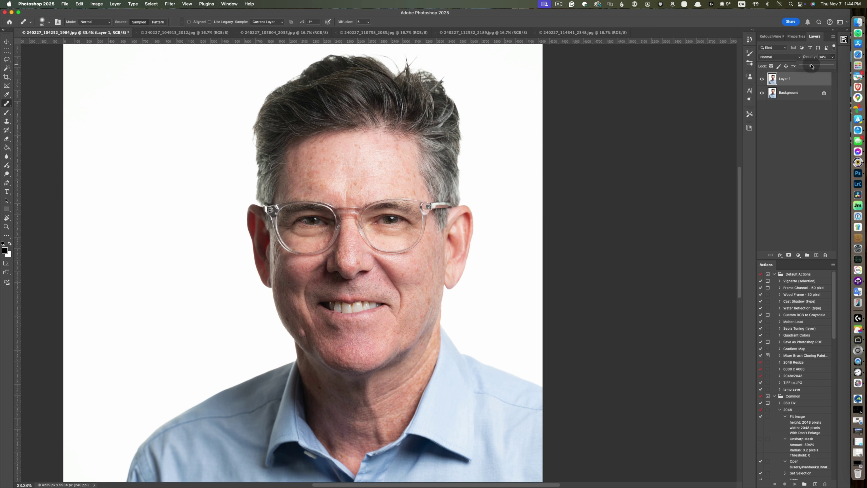
{"action": "left_click", "coordinate": [762, 79]}
{"action": "left_click", "coordinate": [762, 79]}
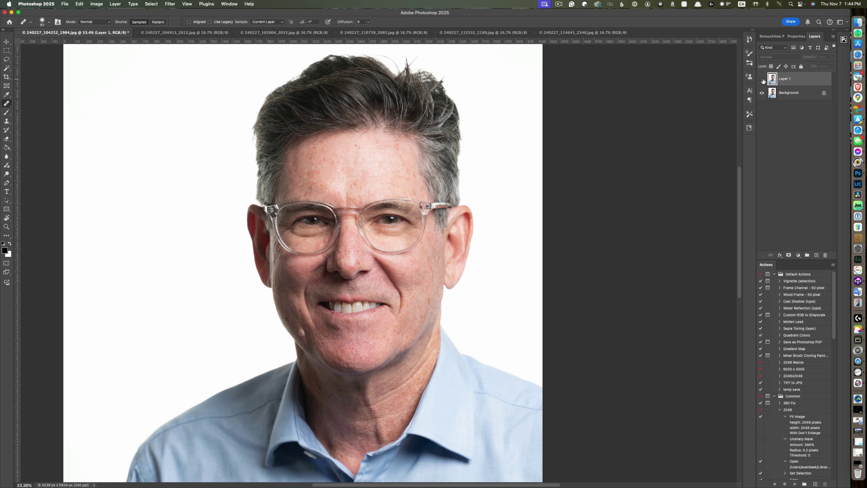
{"action": "left_click", "coordinate": [761, 78]}
{"action": "left_click", "coordinate": [796, 80]}
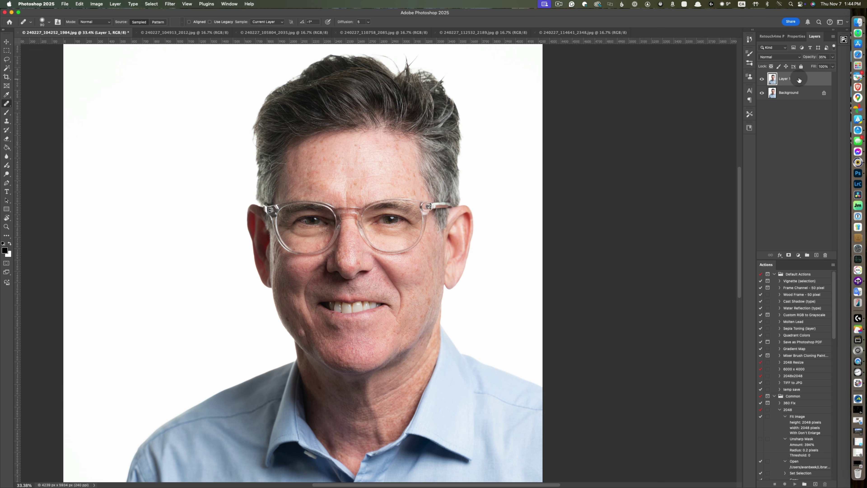
{"action": "left_click", "coordinate": [178, 33]}
Step: Zoom in on the woman's face to 50% with the Zoom tool
{"action": "left_click", "coordinate": [6, 227]}
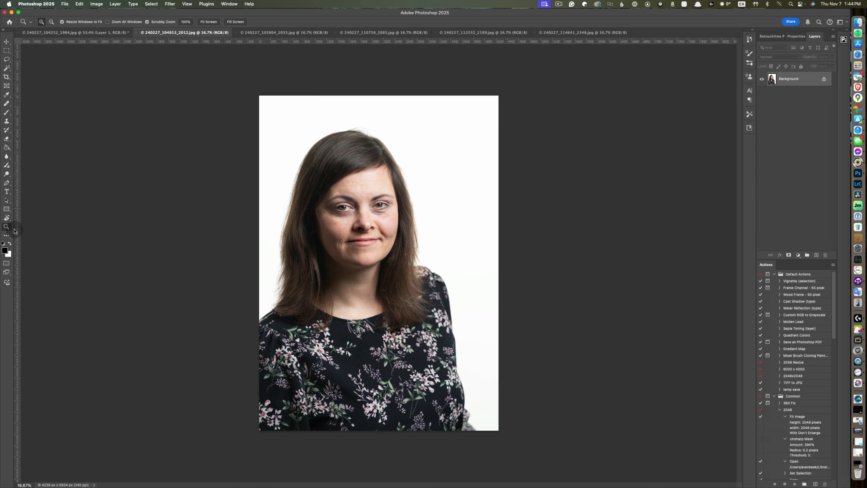
{"action": "left_click", "coordinate": [359, 229]}
{"action": "left_click", "coordinate": [365, 225]}
{"action": "left_click", "coordinate": [370, 221]}
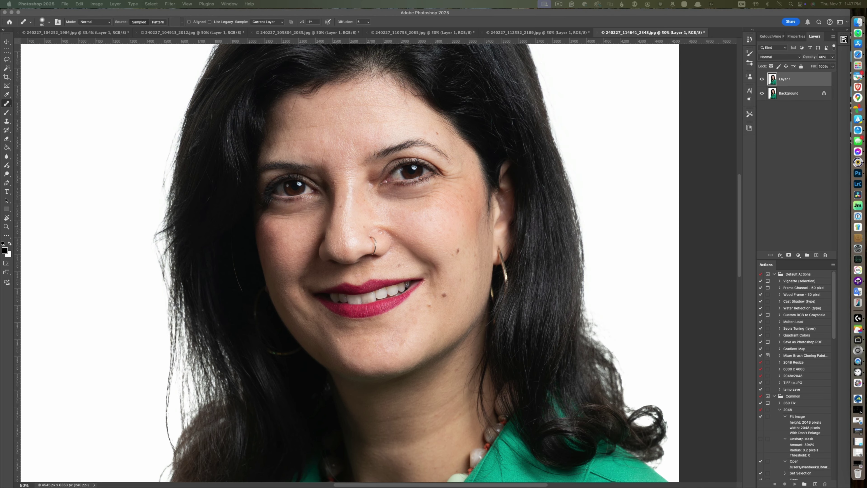
{"action": "left_click", "coordinate": [558, 4]}
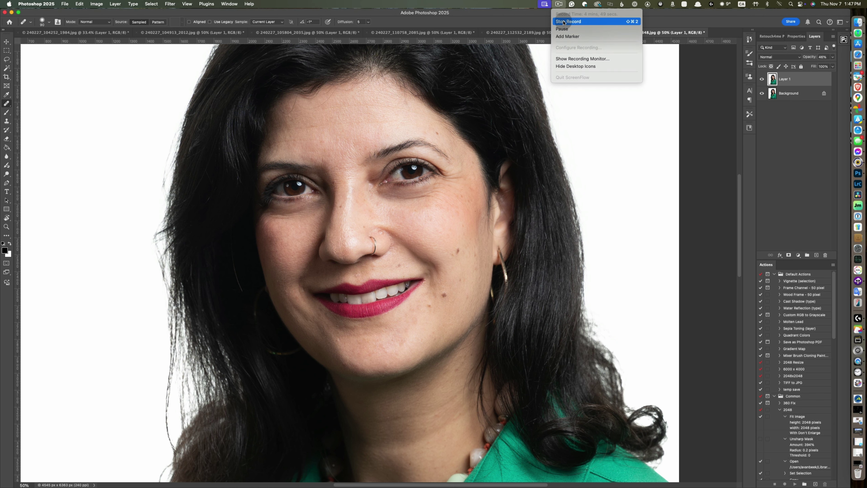
{"action": "left_click", "coordinate": [564, 21]}
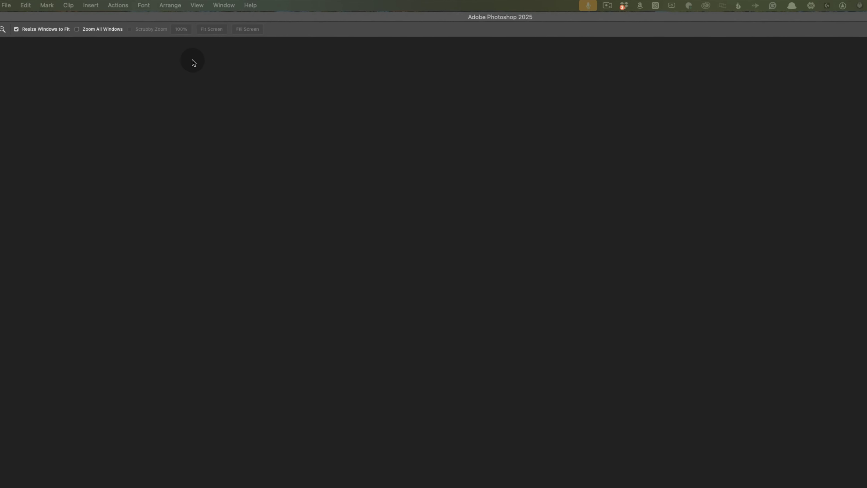
Step: Open the Retouch4me panel, check its layered .psd output settings, and show the On-device tools
{"action": "left_click", "coordinate": [210, 6]}
{"action": "mouse_move", "coordinate": [265, 72]}
{"action": "left_click", "coordinate": [381, 89]}
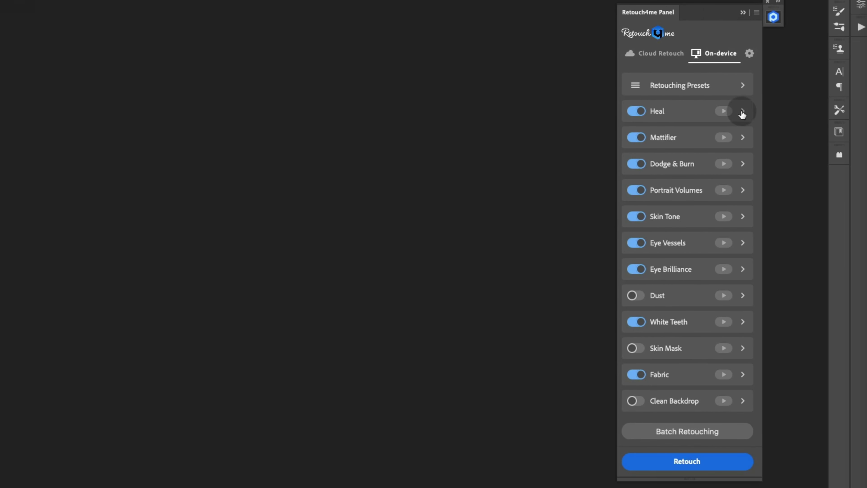
{"action": "left_click", "coordinate": [749, 55]}
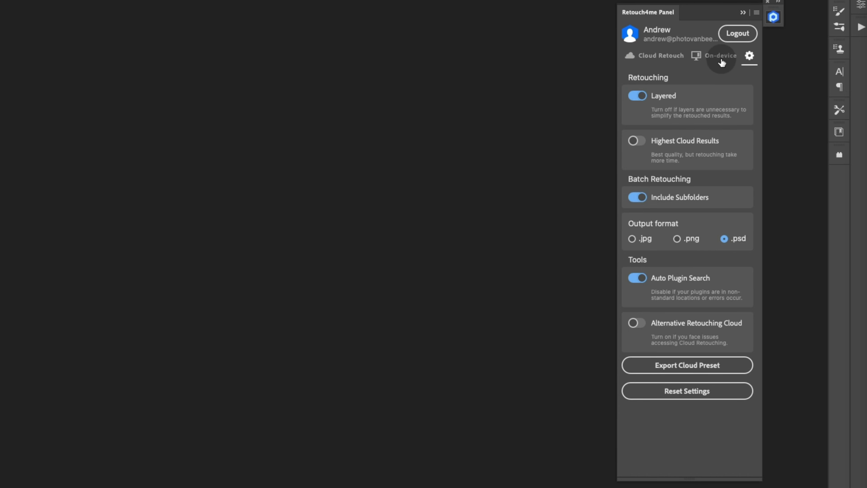
{"action": "left_click", "coordinate": [716, 62]}
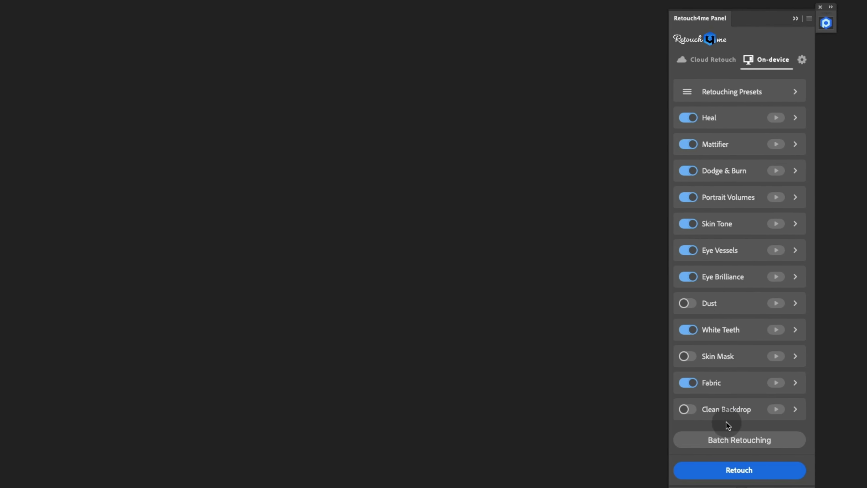
Step: Batch-retouch the Fixed Wrinkles folder with Retouch4me into layered -retouched-1.psd files
{"action": "left_click", "coordinate": [726, 443]}
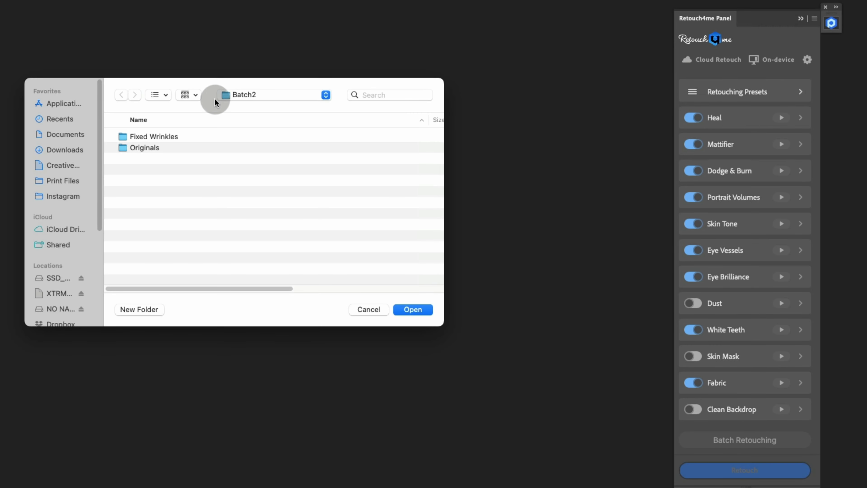
{"action": "left_click", "coordinate": [163, 137]}
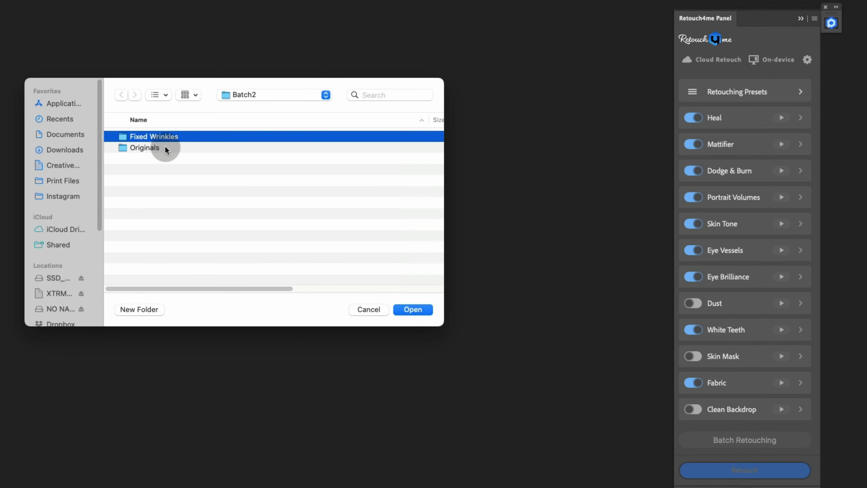
{"action": "left_click", "coordinate": [416, 311]}
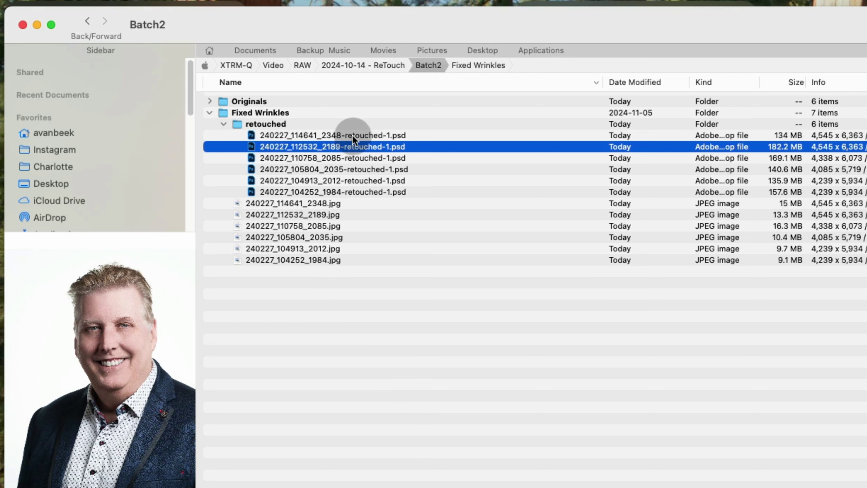
Step: Select the six -retouched-1.psd files in Finder and drag them onto Photoshop to open them
{"action": "left_click", "coordinate": [373, 134]}
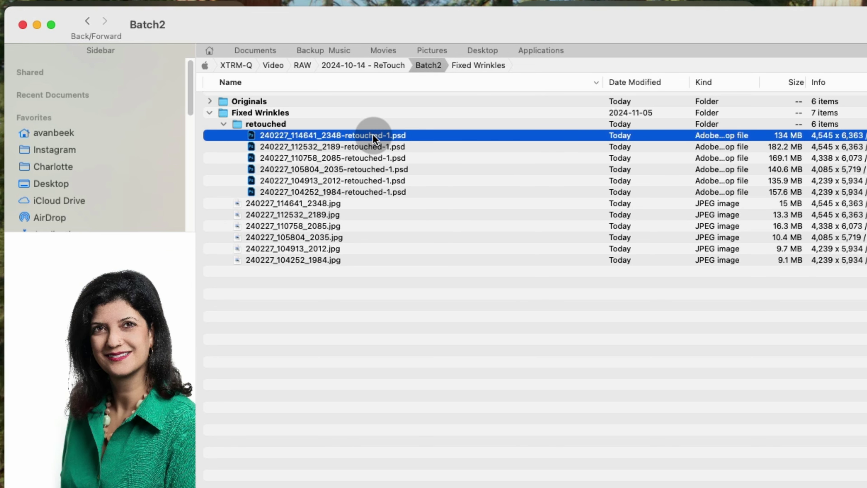
{"action": "left_click", "coordinate": [355, 191], "text": "shift"}
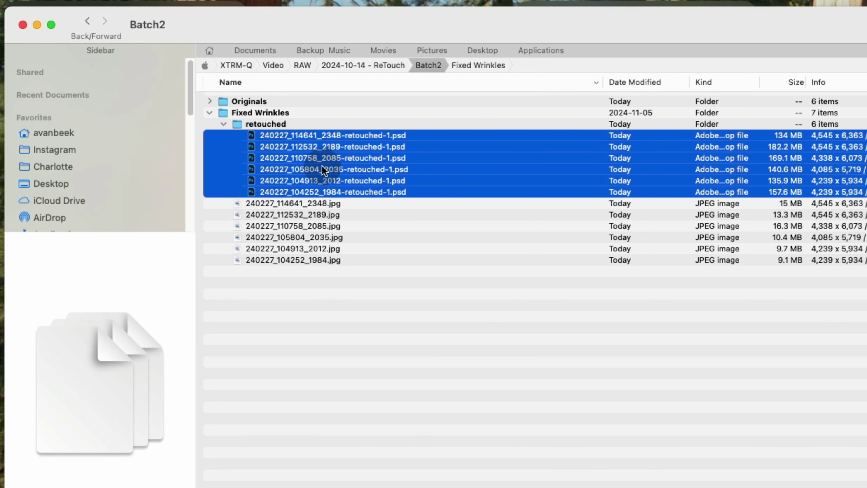
{"action": "mouse_move", "coordinate": [296, 157]}
{"action": "left_mouse_down"}
{"action": "mouse_move", "coordinate": [442, 262]}
{"action": "mouse_move", "coordinate": [809, 385]}
{"action": "left_mouse_up"}
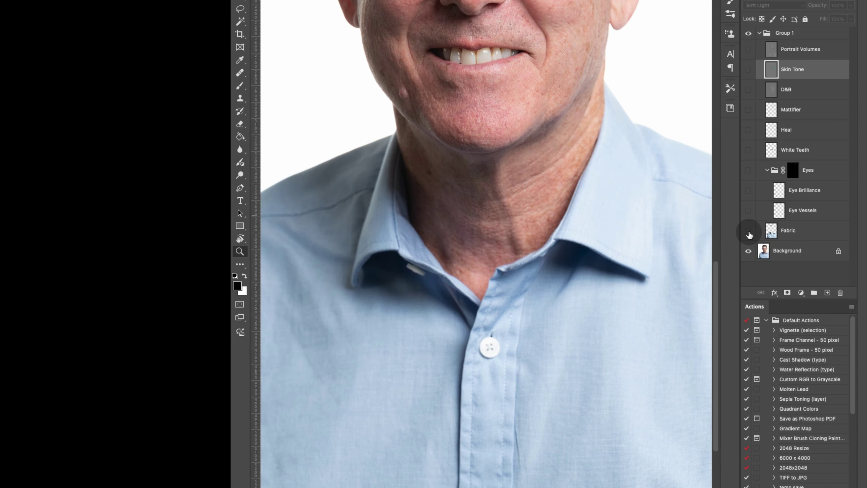
Step: Turn on the Fabric retouch layer and set its opacity to 71% after comparing
{"action": "left_click", "coordinate": [748, 231]}
{"action": "left_click", "coordinate": [748, 232]}
{"action": "left_click", "coordinate": [748, 232]}
{"action": "left_click", "coordinate": [748, 232]}
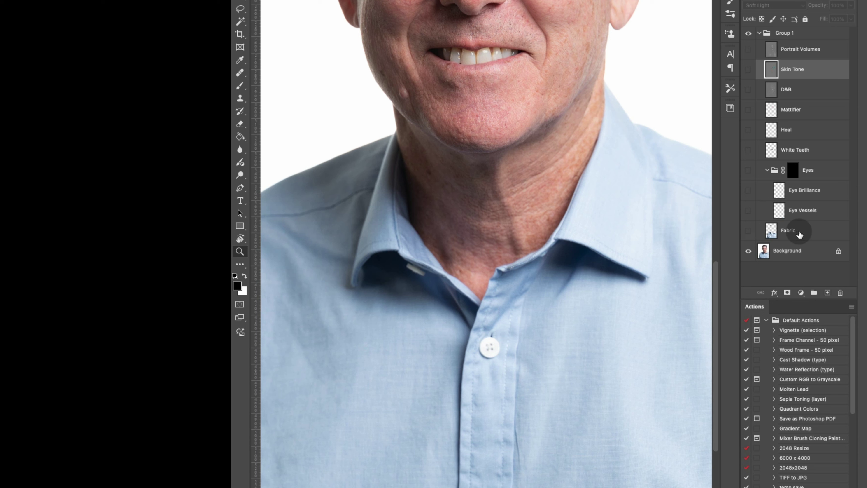
{"action": "left_click", "coordinate": [798, 230]}
{"action": "left_click", "coordinate": [752, 229]}
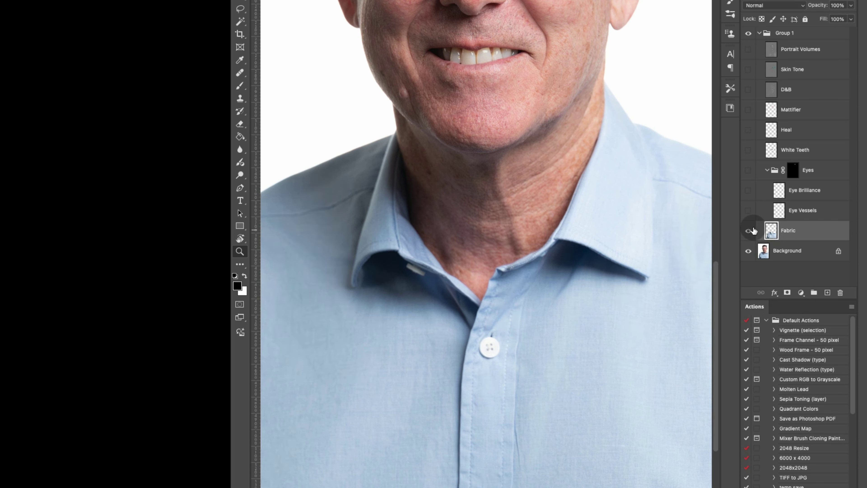
{"action": "left_click", "coordinate": [850, 5]}
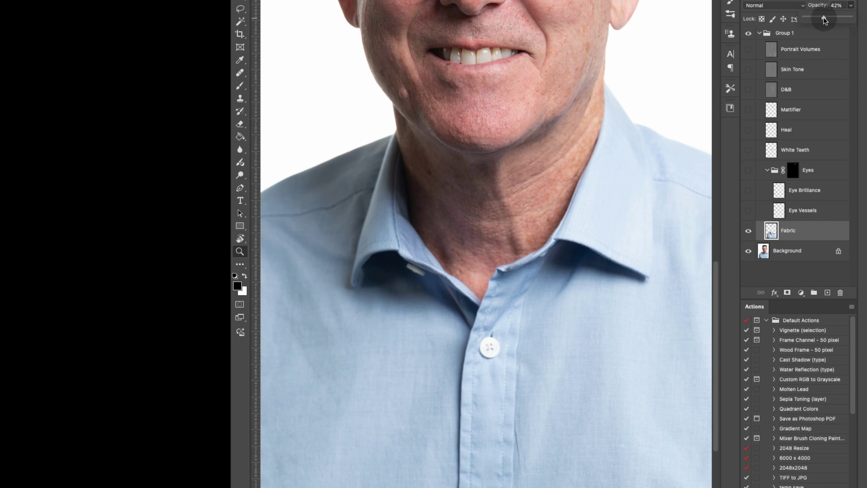
{"action": "left_click_drag", "start_coordinate": [826, 17], "coordinate": [829, 17]}
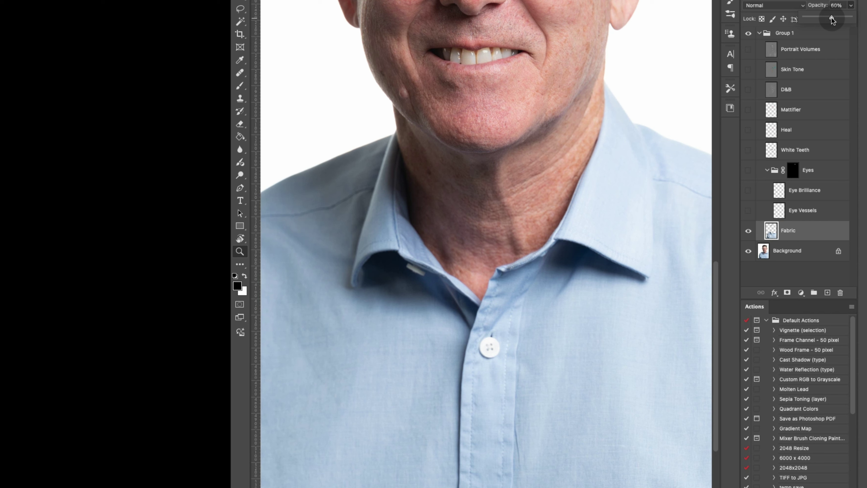
{"action": "left_click", "coordinate": [748, 231]}
{"action": "left_click", "coordinate": [748, 231]}
{"action": "left_click", "coordinate": [849, 6]}
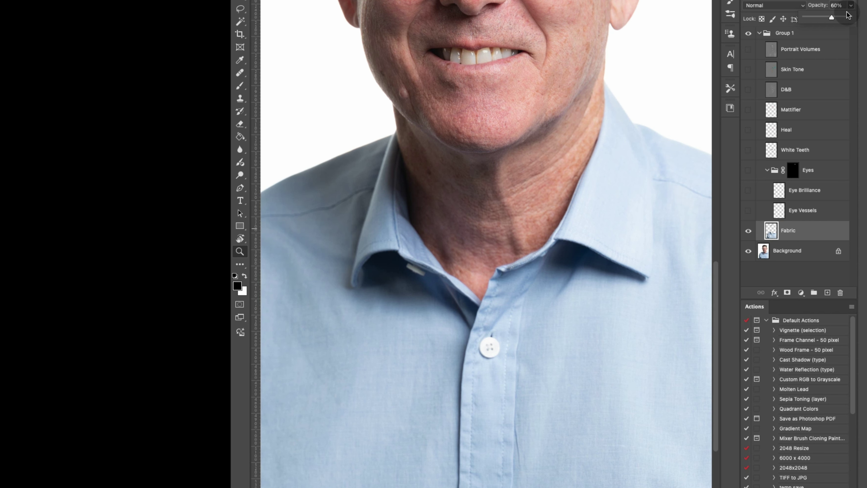
{"action": "left_click_drag", "start_coordinate": [837, 19], "coordinate": [837, 19]}
{"action": "left_click", "coordinate": [748, 231]}
{"action": "left_click", "coordinate": [748, 231]}
Step: Turn on Eye Vessels and Eye Brilliance, and show White Teeth at 48% opacity
{"action": "left_click_drag", "start_coordinate": [715, 275], "coordinate": [713, 188]}
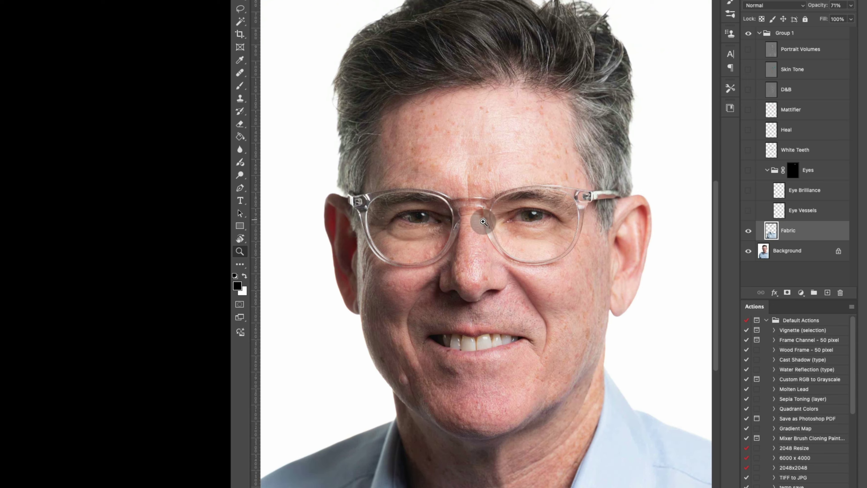
{"action": "left_click", "coordinate": [486, 221]}
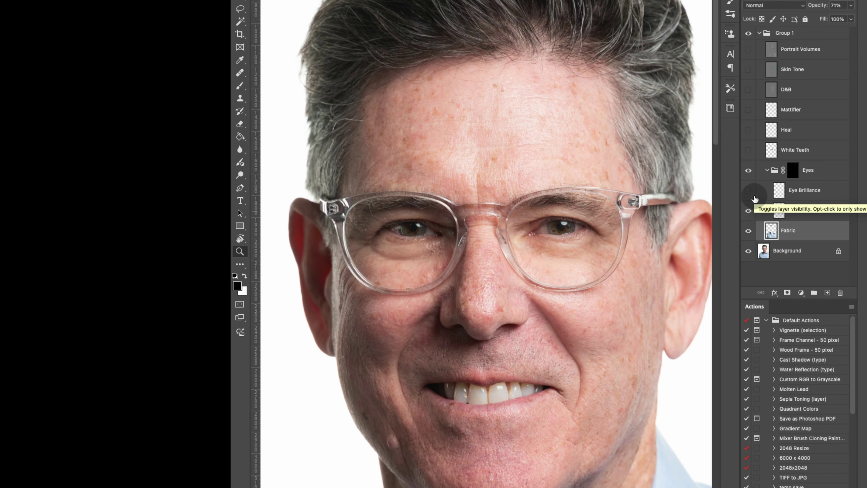
{"action": "left_click", "coordinate": [748, 192]}
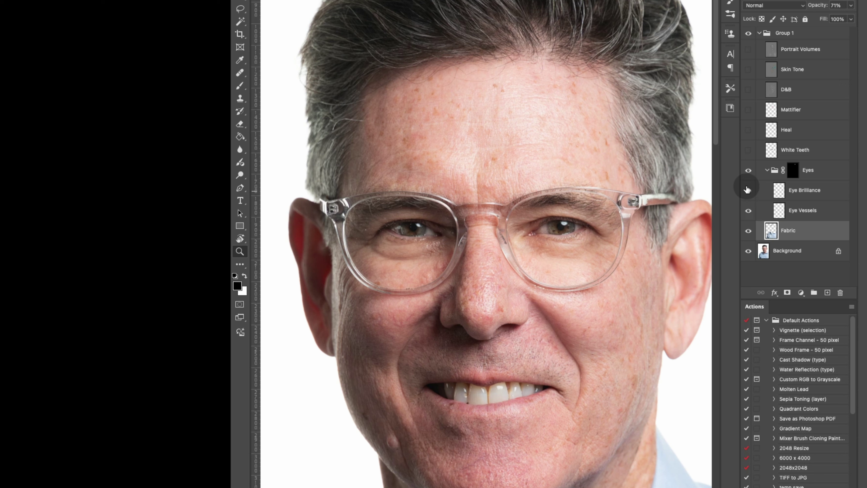
{"action": "left_click", "coordinate": [746, 151]}
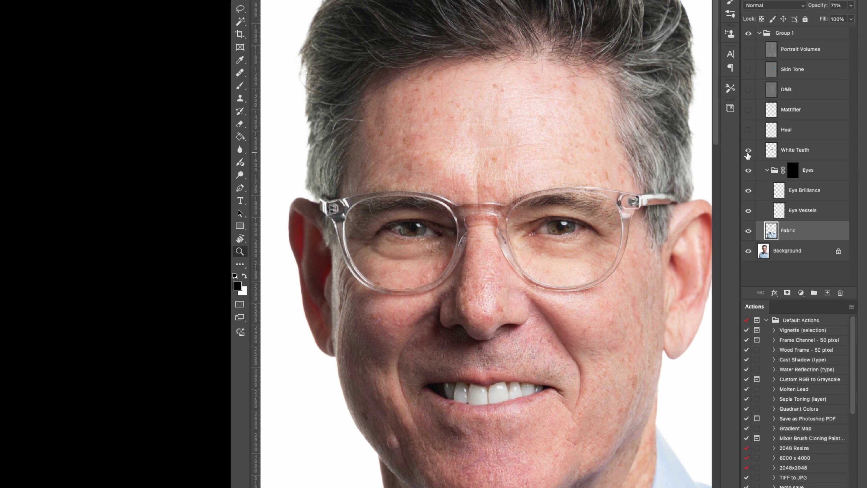
{"action": "left_click", "coordinate": [790, 153]}
{"action": "left_click", "coordinate": [850, 5]}
{"action": "left_click_drag", "start_coordinate": [822, 21], "coordinate": [825, 18]}
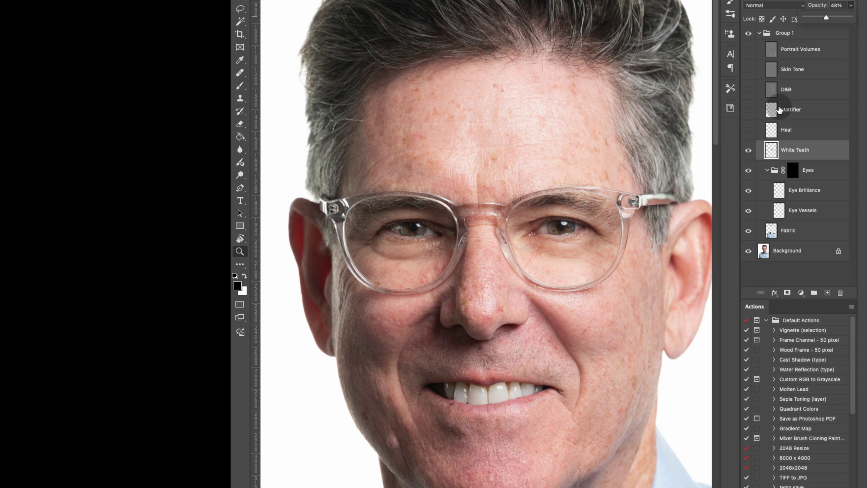
{"action": "left_click", "coordinate": [748, 129]}
Step: Turn on the Heal and Mattifier layers, with Mattifier at 39% opacity
{"action": "left_click", "coordinate": [749, 130]}
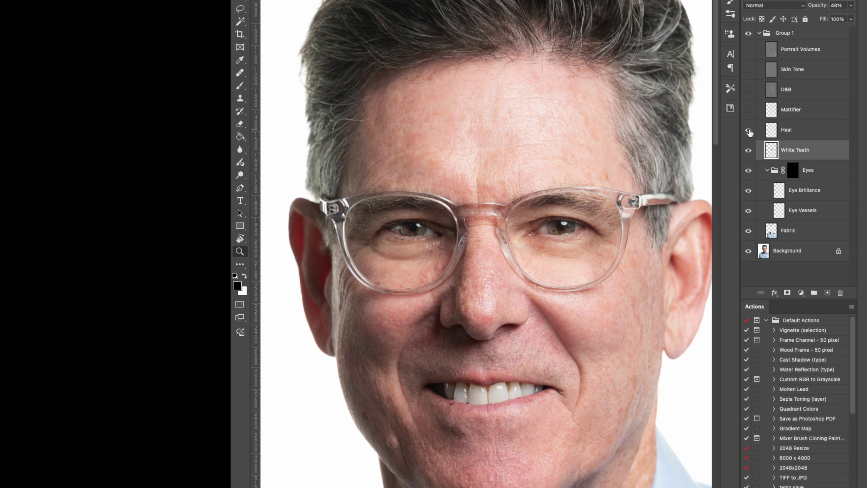
{"action": "left_click", "coordinate": [786, 111]}
{"action": "left_click", "coordinate": [745, 110]}
{"action": "left_click", "coordinate": [745, 109]}
{"action": "left_click", "coordinate": [746, 110]}
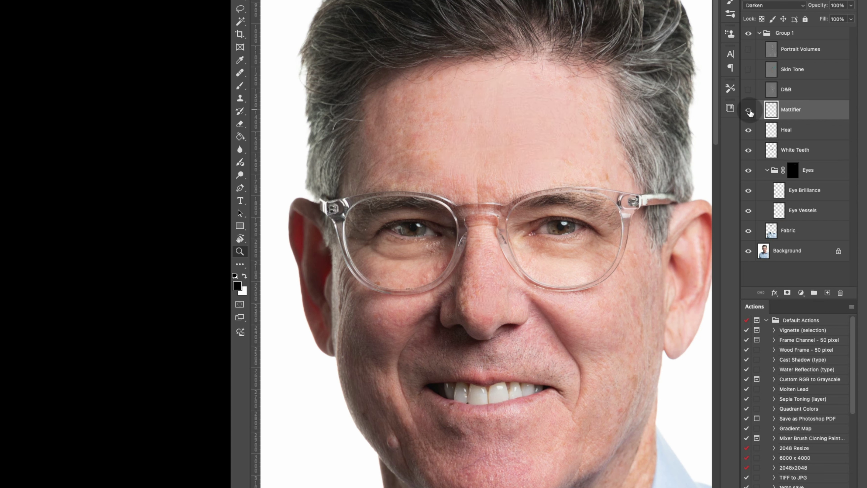
{"action": "left_click", "coordinate": [850, 5]}
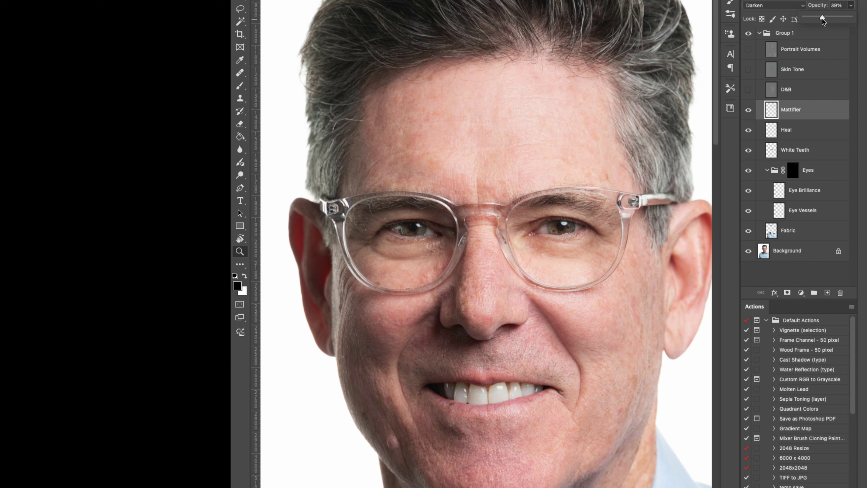
Step: Turn on D&B at 50% opacity and enable the Skin Tone retouch
{"action": "left_click", "coordinate": [749, 92]}
{"action": "left_click", "coordinate": [791, 86]}
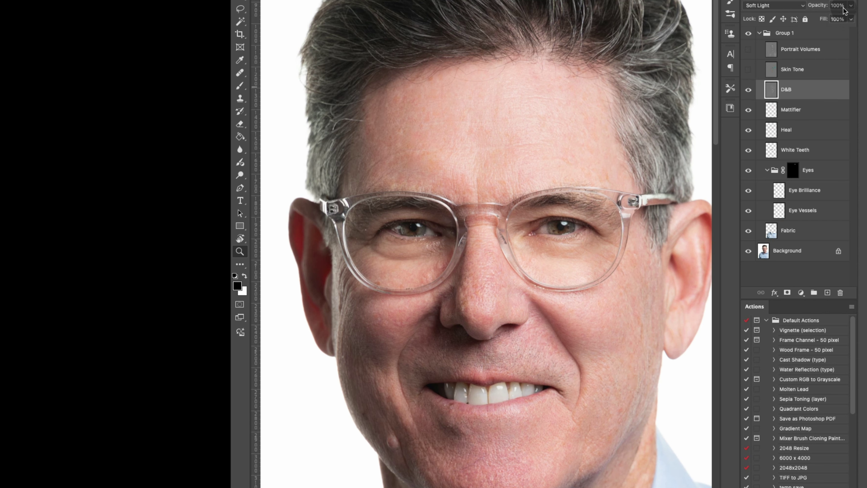
{"action": "left_click", "coordinate": [850, 5]}
{"action": "left_click", "coordinate": [827, 17]}
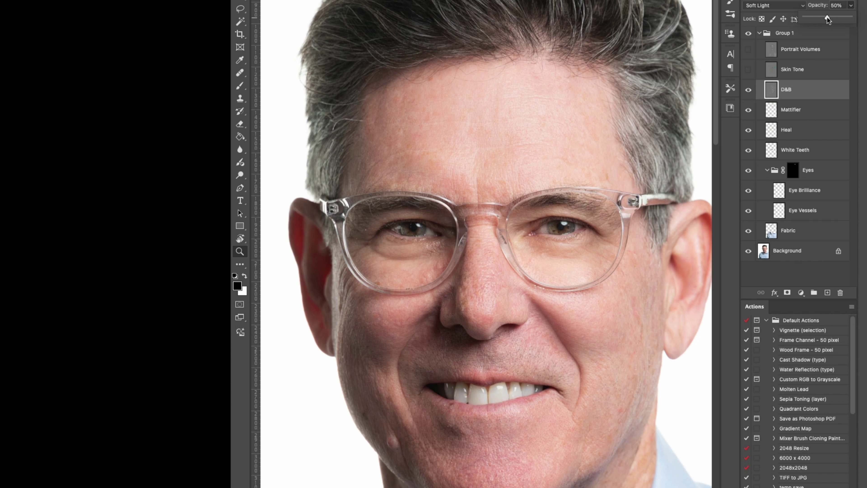
{"action": "left_click", "coordinate": [767, 72]}
{"action": "left_click", "coordinate": [748, 70]}
{"action": "left_click", "coordinate": [748, 70]}
{"action": "left_click", "coordinate": [748, 70]}
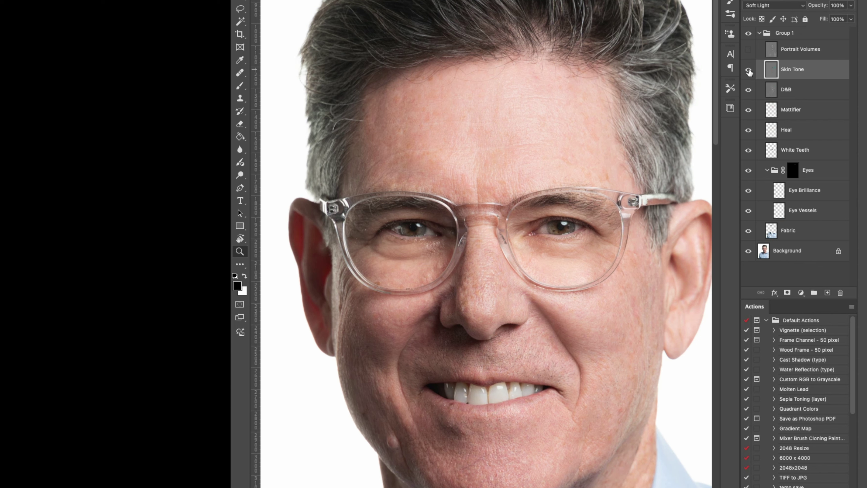
{"action": "left_click", "coordinate": [748, 70]}
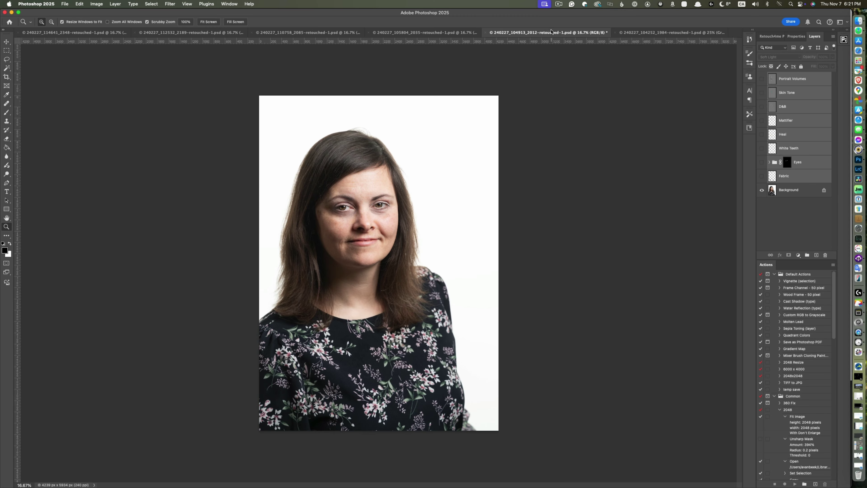
Step: Zoom in on the woman's face and switch on her retouch layers up to Skin Tone
{"action": "left_click_drag", "start_coordinate": [350, 248], "coordinate": [354, 273]}
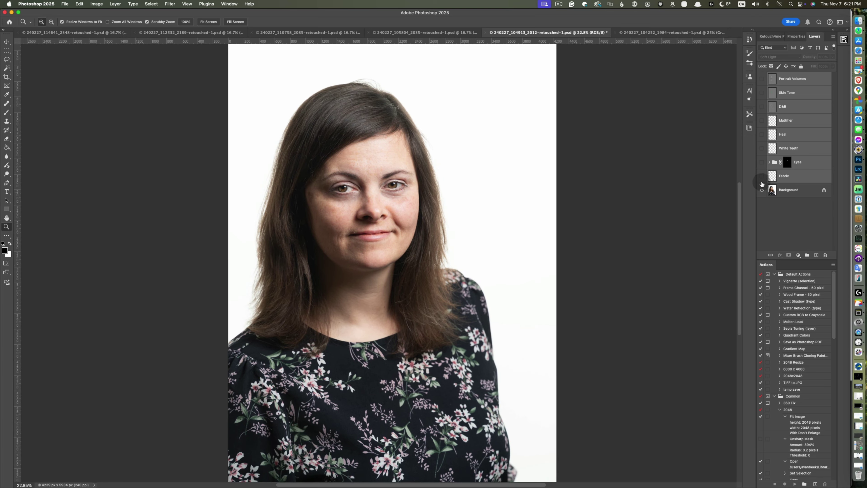
{"action": "left_click", "coordinate": [769, 162]}
{"action": "left_click", "coordinate": [761, 162]}
{"action": "left_click_drag", "start_coordinate": [761, 134], "coordinate": [761, 106]}
{"action": "key", "text": "super+plus"}
{"action": "left_click", "coordinate": [761, 93]}
{"action": "left_click", "coordinate": [792, 93]}
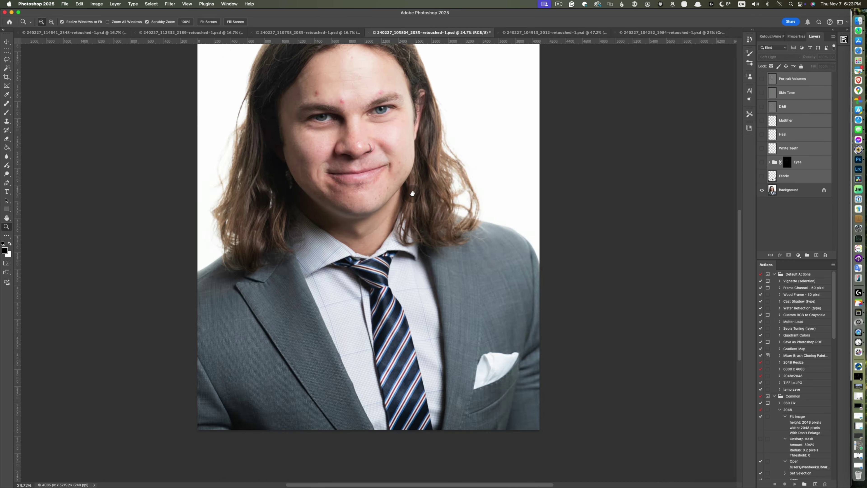
Step: Cycle through the open portraits, zooming in to inspect each one's retouching
{"action": "key", "text": "super+g"}
{"action": "key", "text": "super+plus"}
{"action": "key", "text": "ctrl+shift+Tab"}
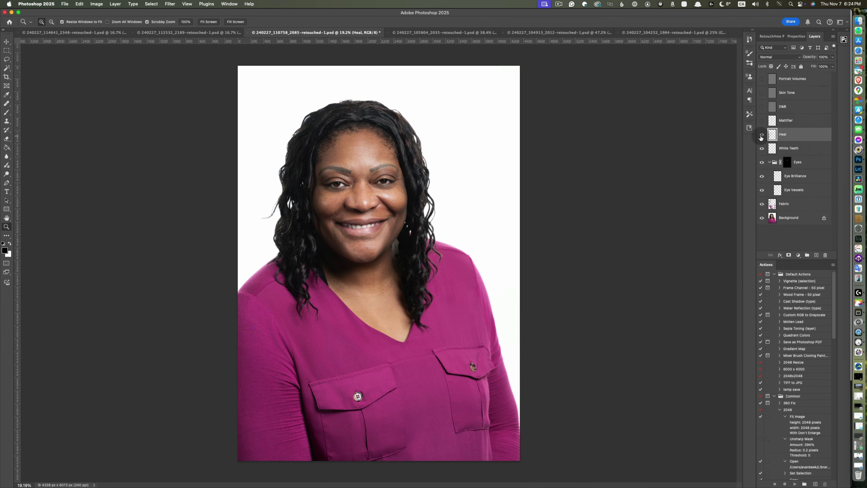
{"action": "key", "text": "super+plus"}
{"action": "key", "text": "ctrl+shift+Tab"}
{"action": "key", "text": "super+plus"}
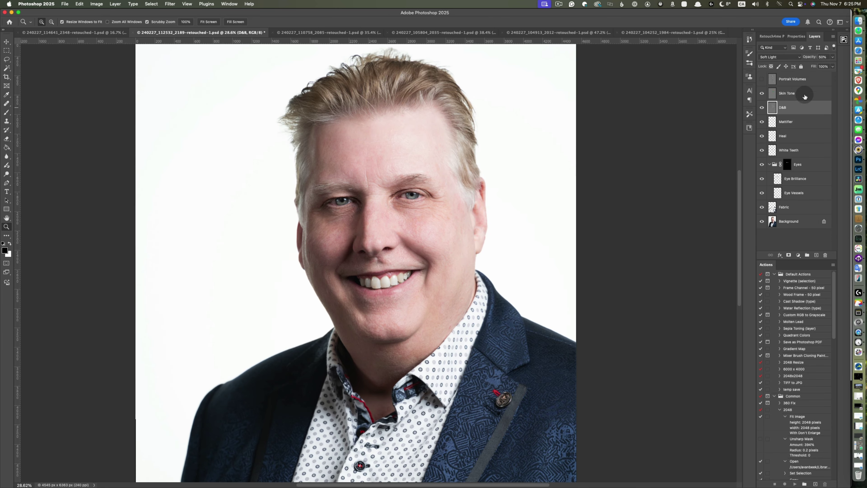
{"action": "key", "text": "ctrl+shift+Tab"}
{"action": "key", "text": "super+plus"}
{"action": "key", "text": "super+g"}
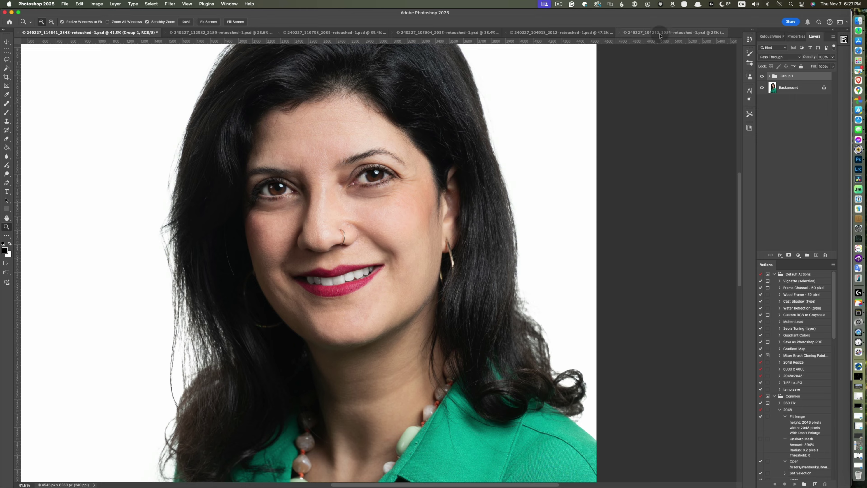
{"action": "key", "text": "ctrl+shift+Tab"}
{"action": "key", "text": "ctrl+shift+Tab"}
{"action": "key", "text": "super+0"}
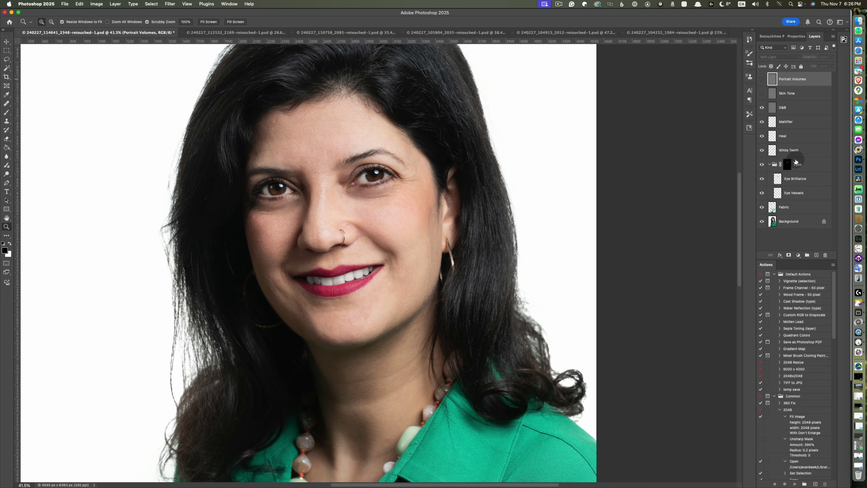
Step: Group the layers from Portrait Volumes to Fabric into Group 1
{"action": "left_click", "coordinate": [785, 208], "text": "shift"}
{"action": "right_click", "coordinate": [785, 209]}
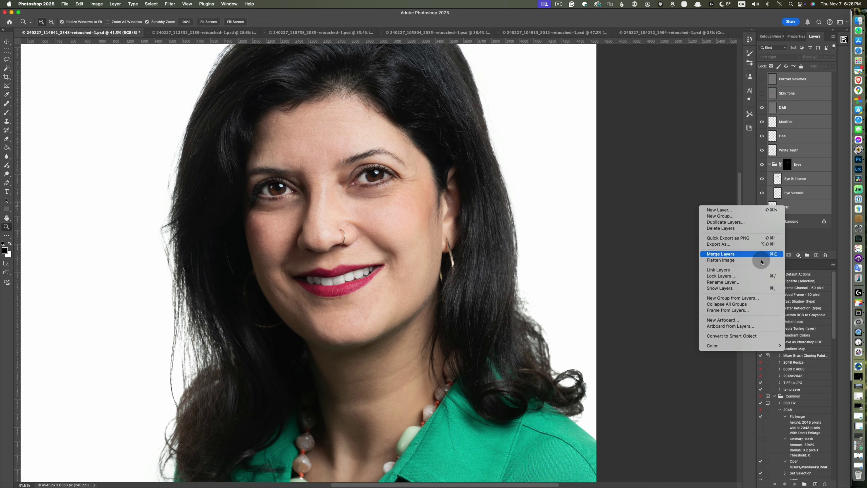
{"action": "left_click", "coordinate": [750, 286]}
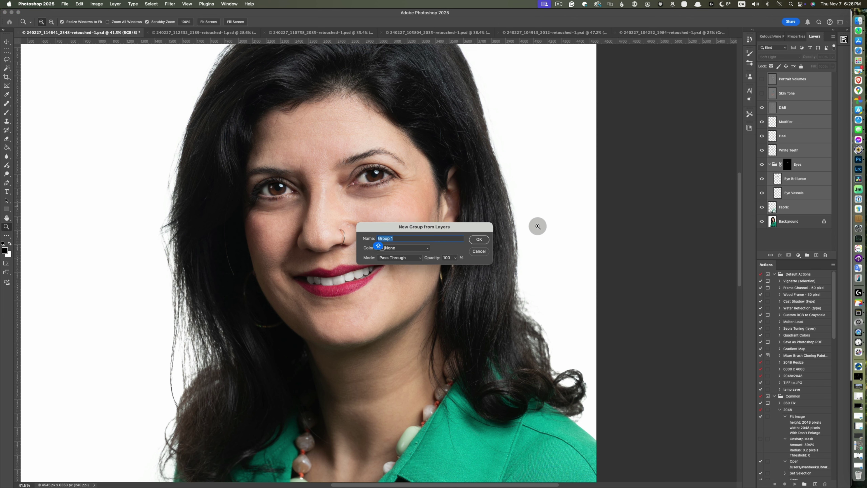
{"action": "left_click", "coordinate": [481, 238]}
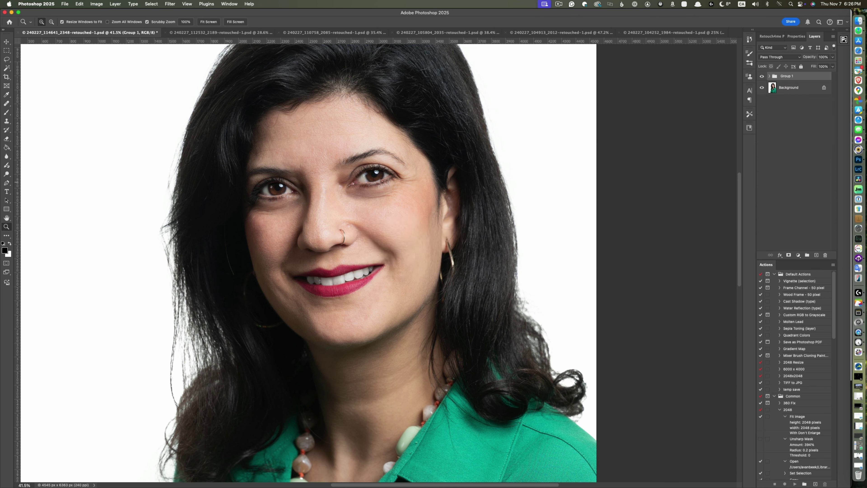